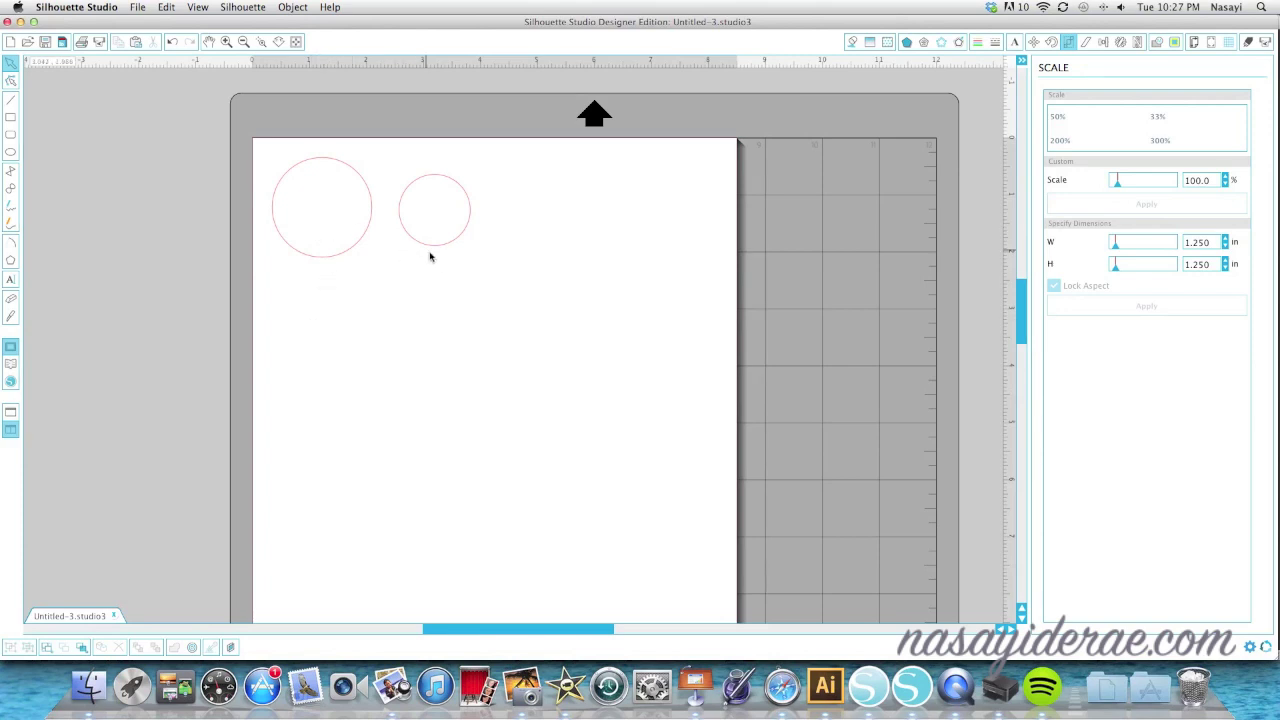
# - Nudge the smaller circle slightly to the right
pyautogui.moveTo(431, 249); pyautogui.dragTo(442, 249)
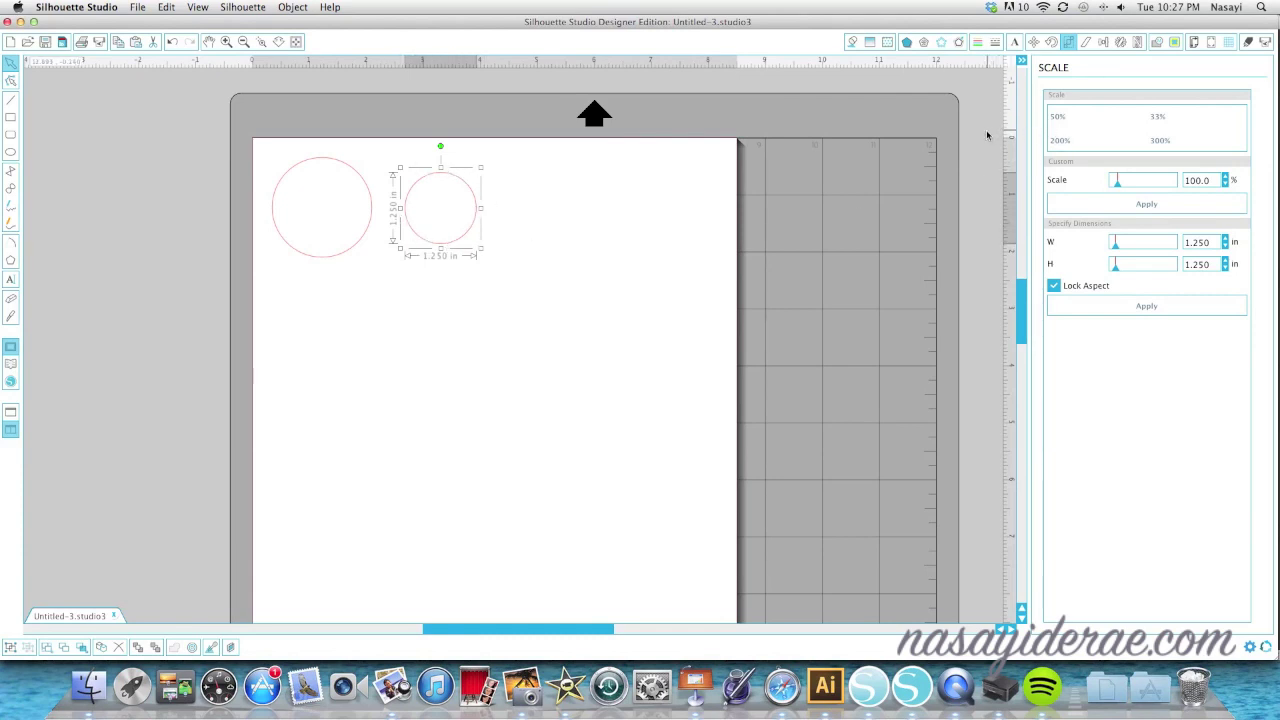
# - Give the smaller circle a transparent line colour and set its cut setting to No Cut
pyautogui.click(978, 42)
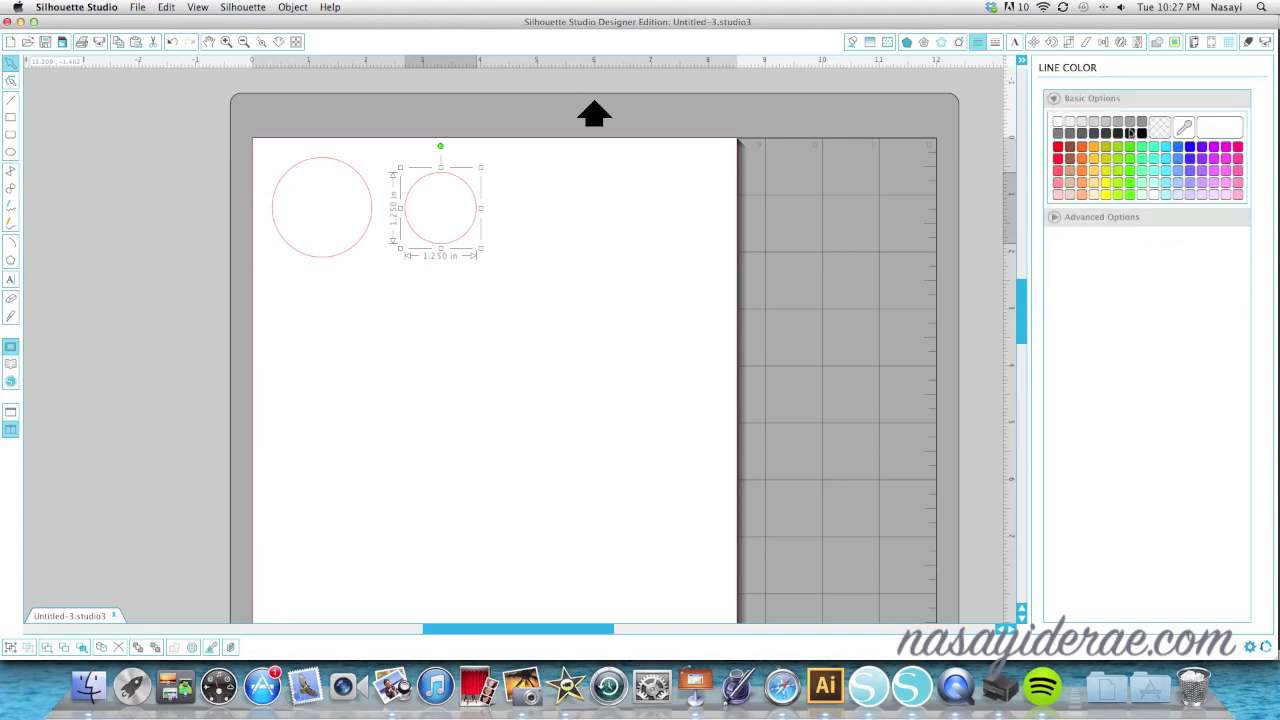
pyautogui.click(1160, 127)
pyautogui.click(1247, 45)
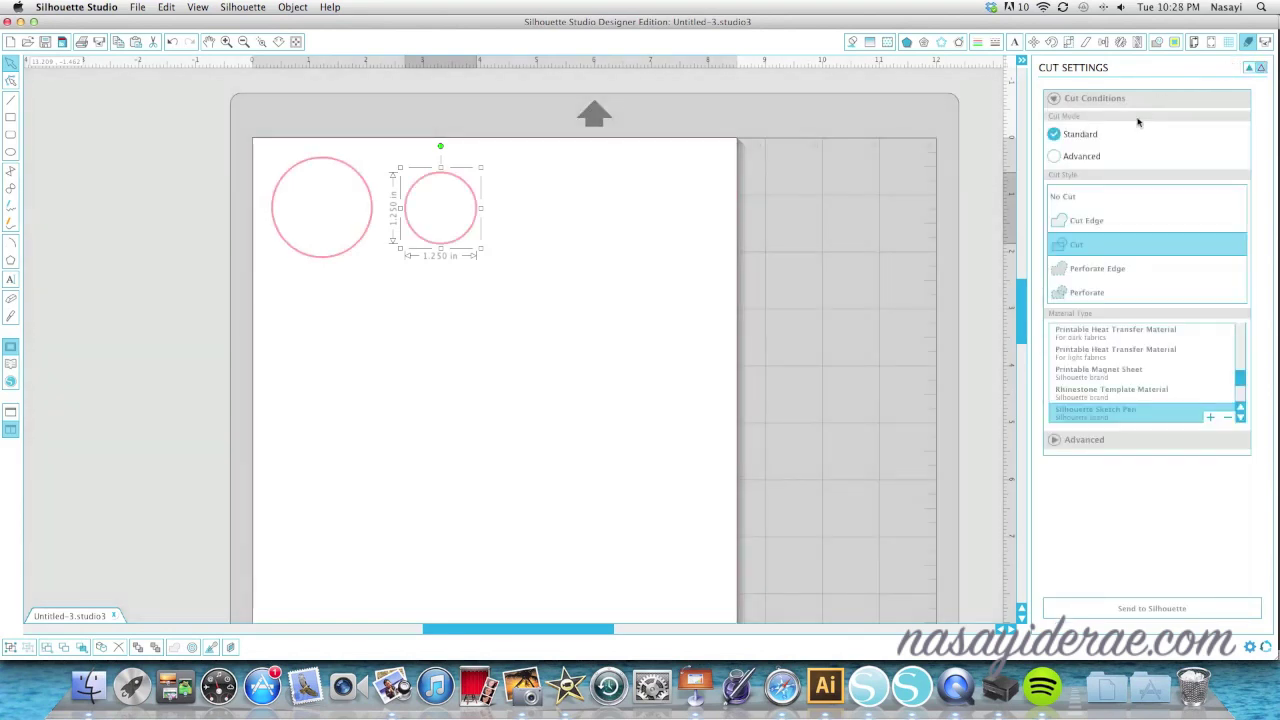
pyautogui.click(1070, 199)
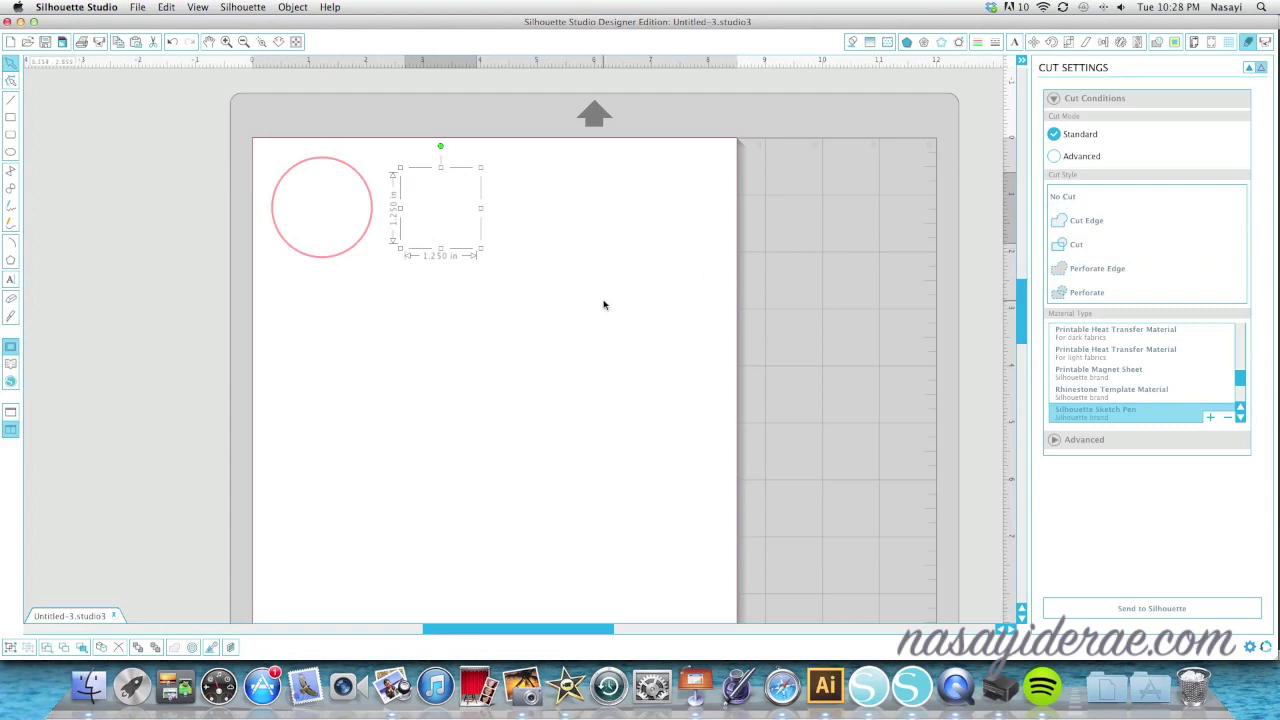
# - Drag-select around the now invisible circle to confirm it still exists
pyautogui.click(500, 240)
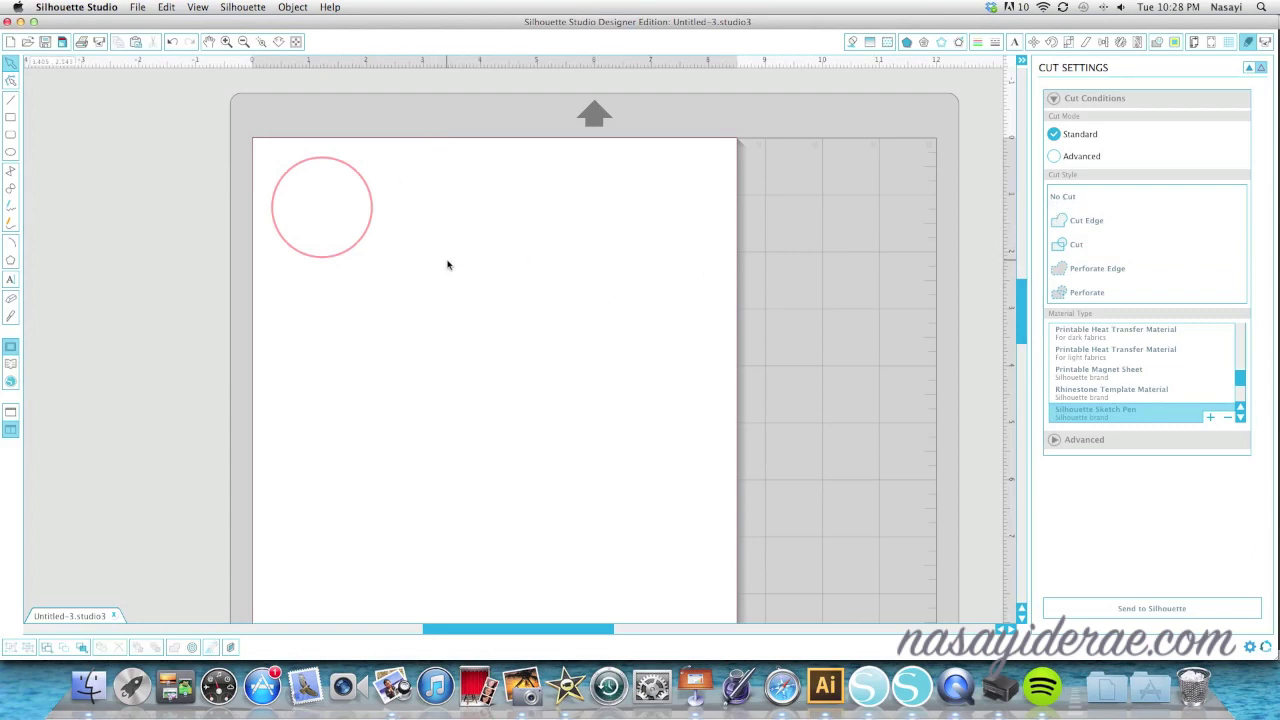
pyautogui.moveTo(409, 164); pyautogui.dragTo(495, 283)
pyautogui.moveTo(389, 134); pyautogui.dragTo(609, 314)
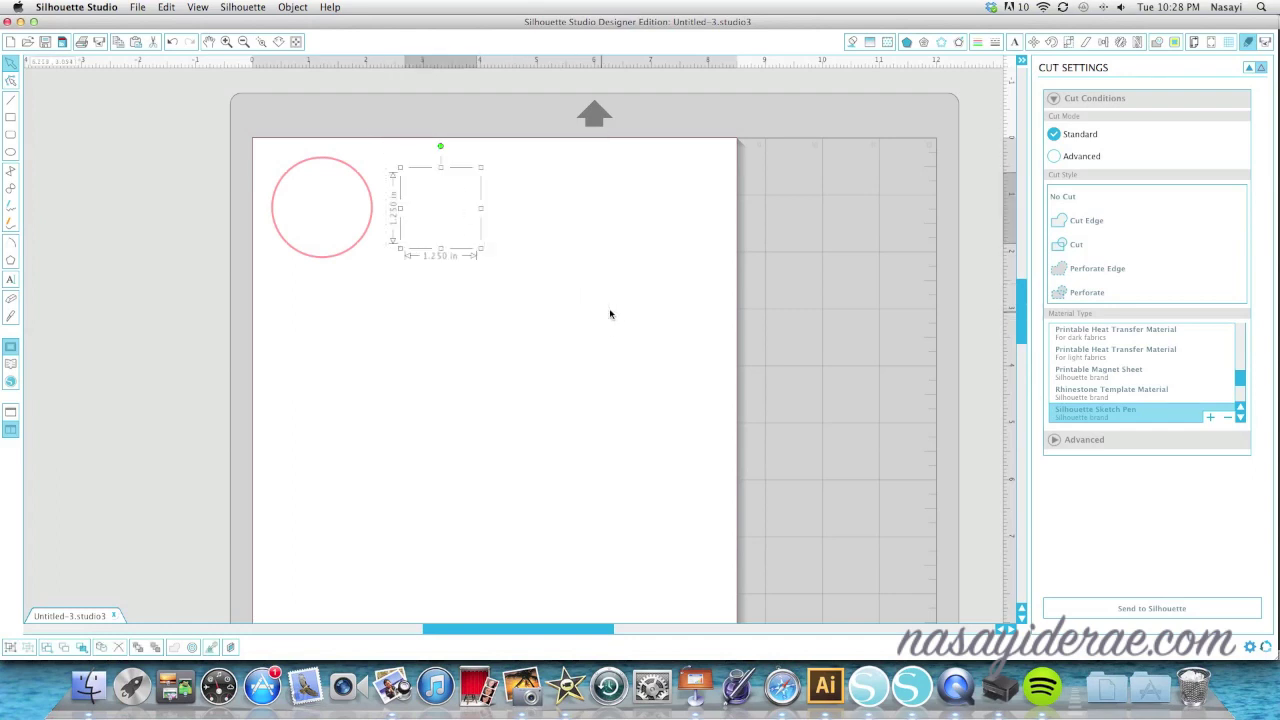
pyautogui.click(418, 376)
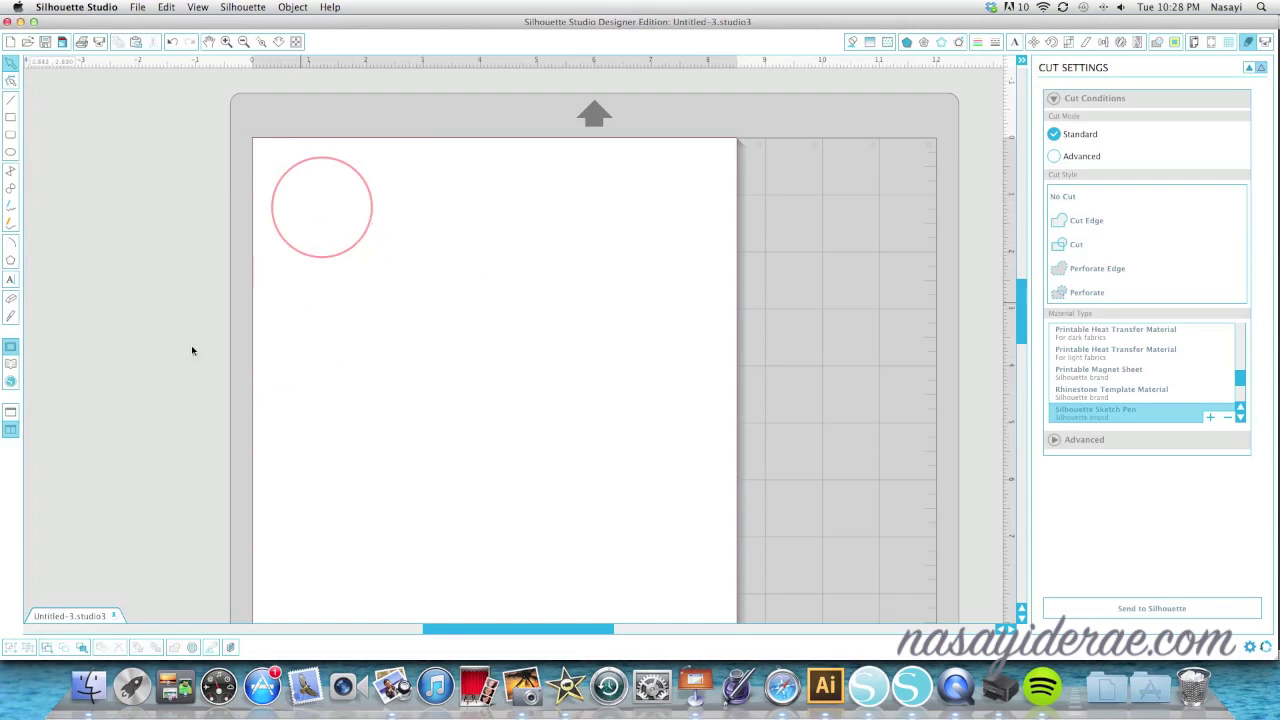
# - Start a text box on the page and set the font style to Aspergit
pyautogui.click(11, 280)
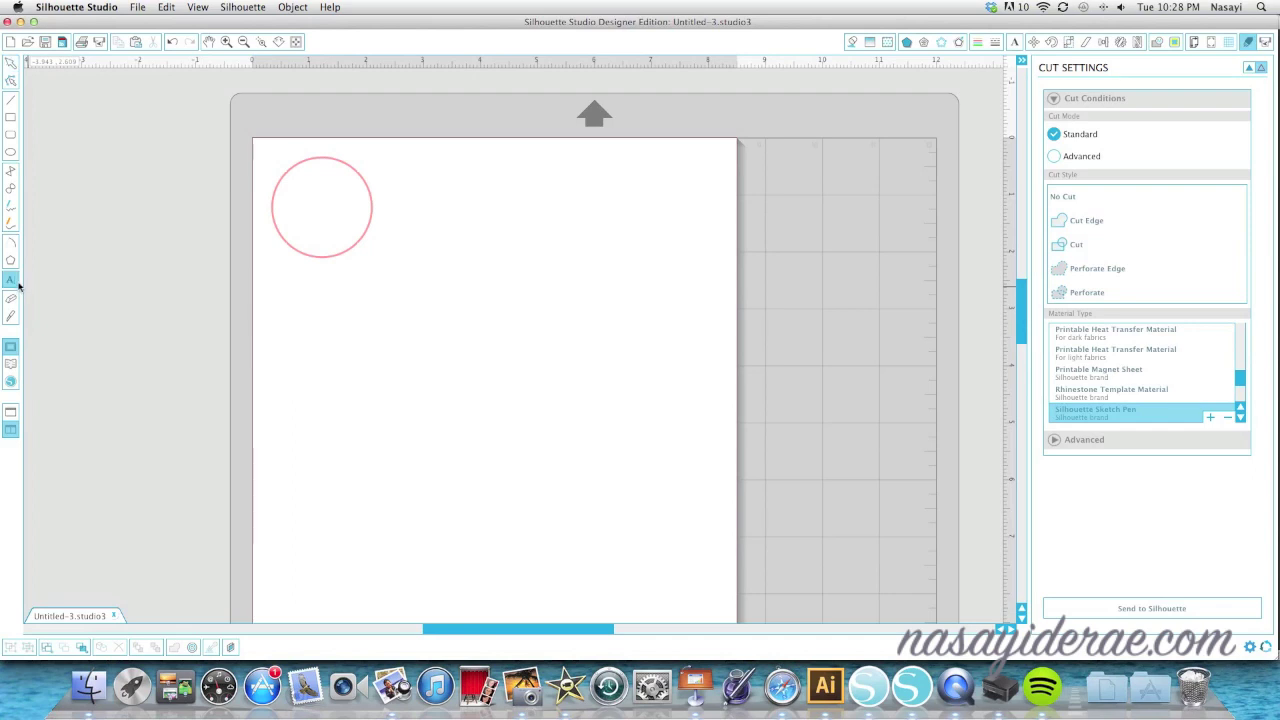
pyautogui.click(371, 320)
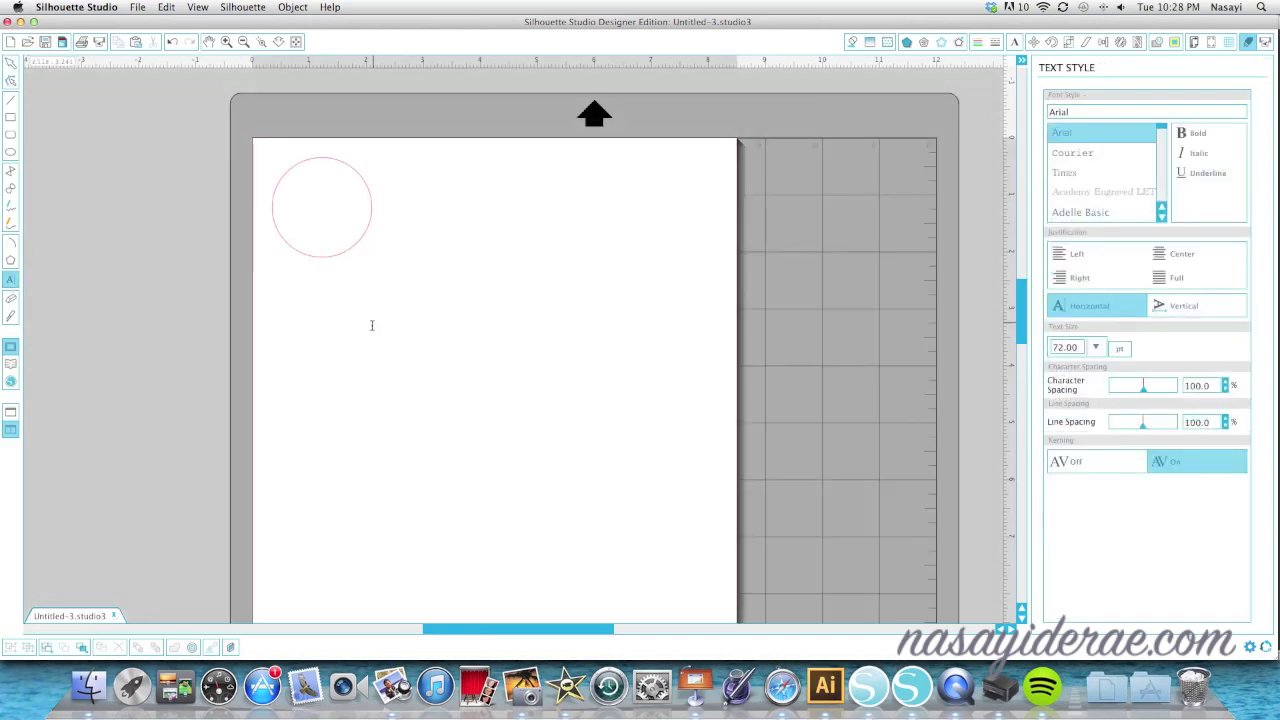
pyautogui.click(1086, 111)
pyautogui.press('BackSpace')
pyautogui.press('BackSpace')
pyautogui.press('BackSpace')
pyautogui.press('BackSpace')
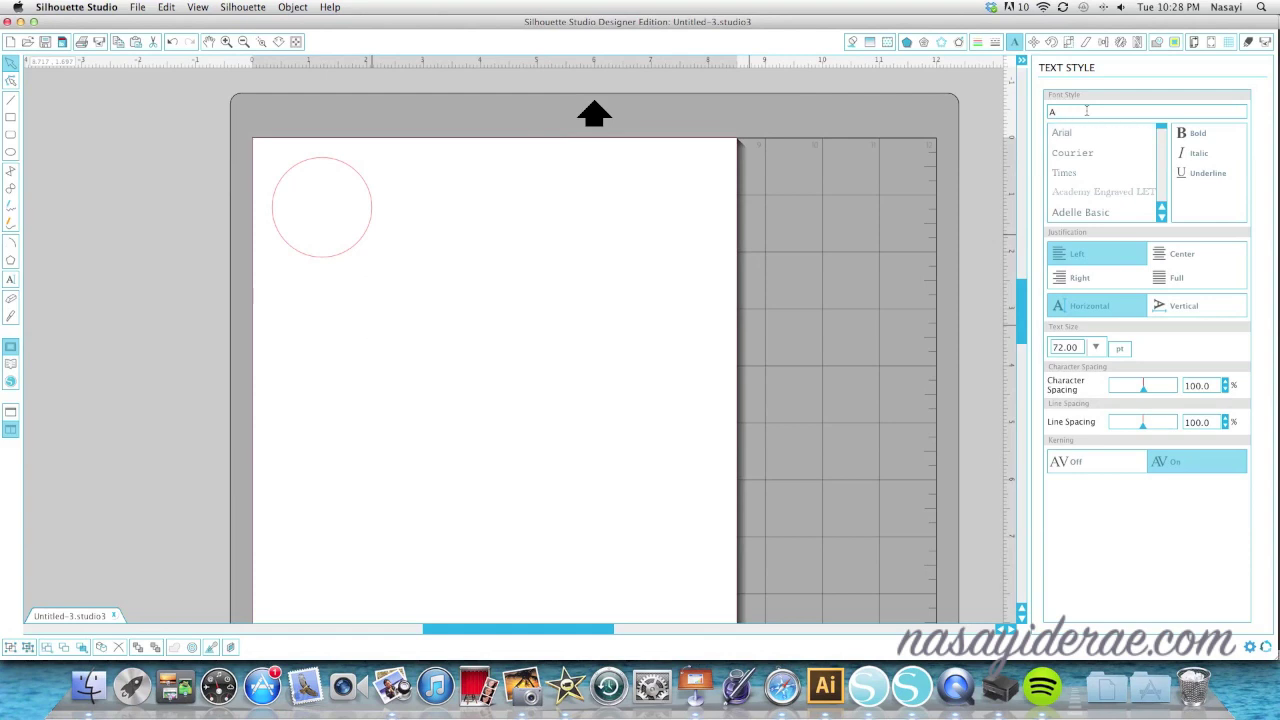
pyautogui.write('spergit')
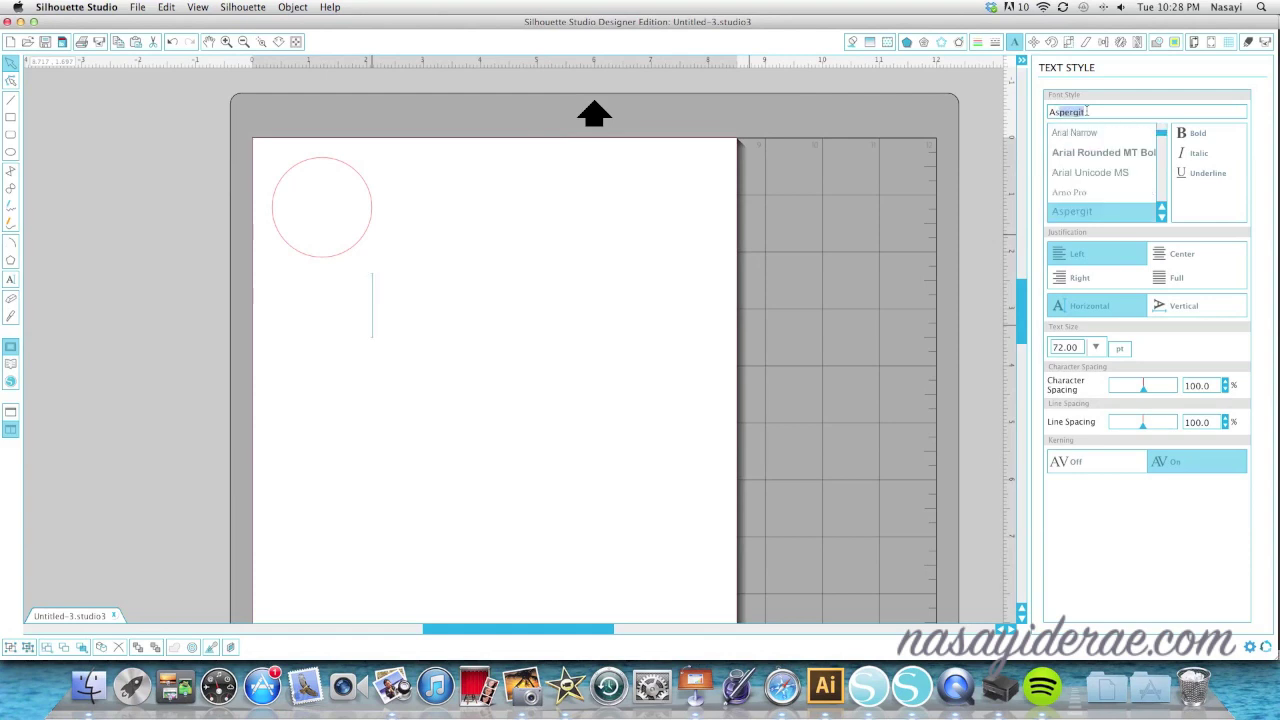
pyautogui.press('Return')
# - Choose 18 pt from the text size list
pyautogui.click(1095, 347)
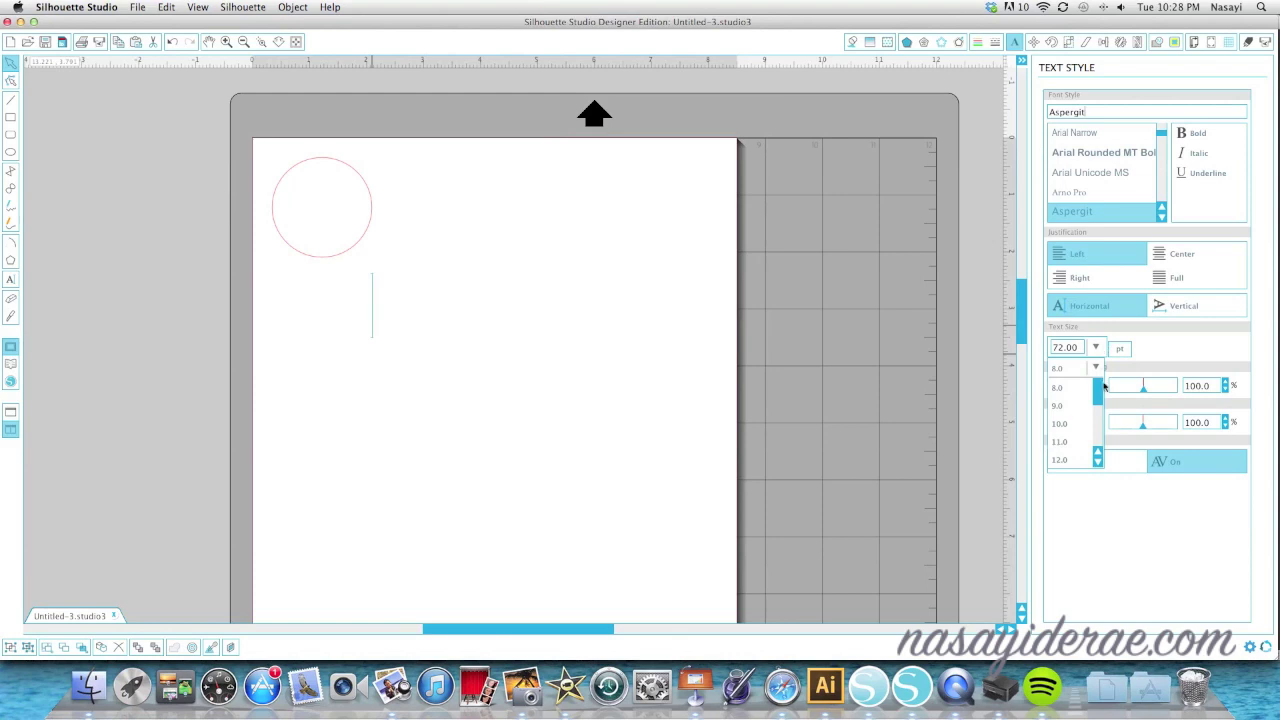
pyautogui.moveTo(1098, 392); pyautogui.dragTo(1099, 428)
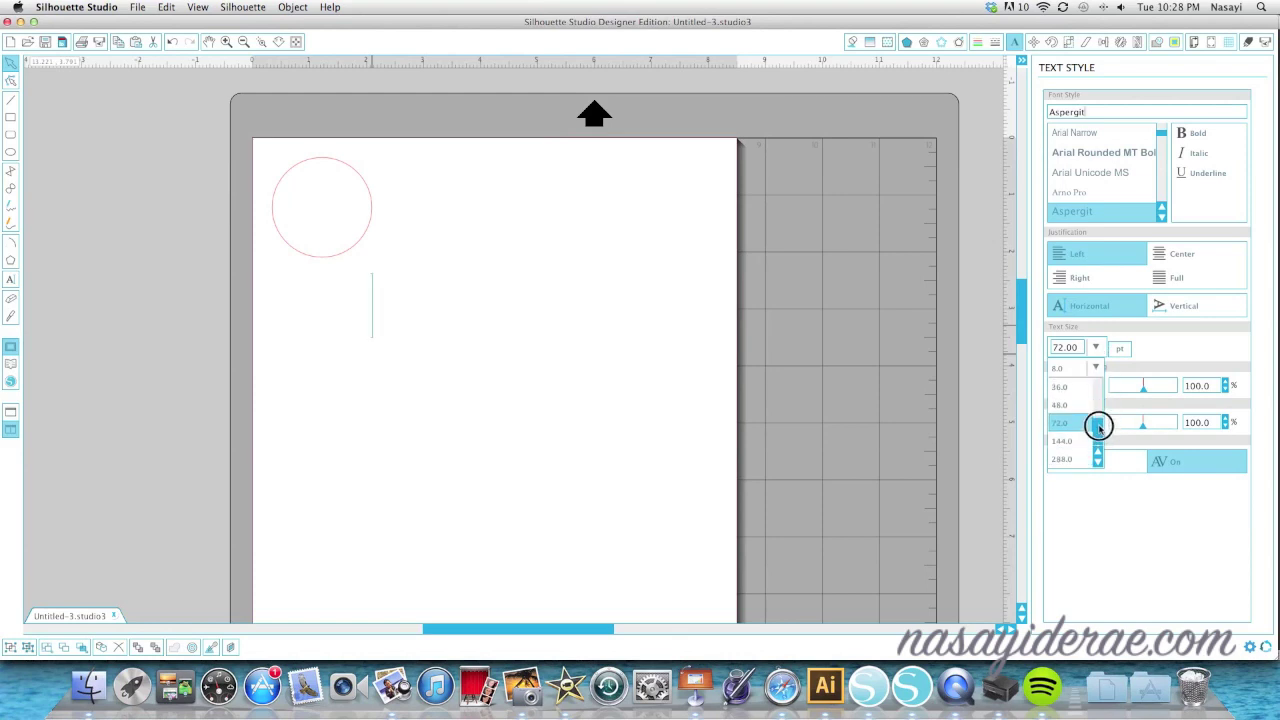
pyautogui.moveTo(1098, 425); pyautogui.dragTo(1094, 406)
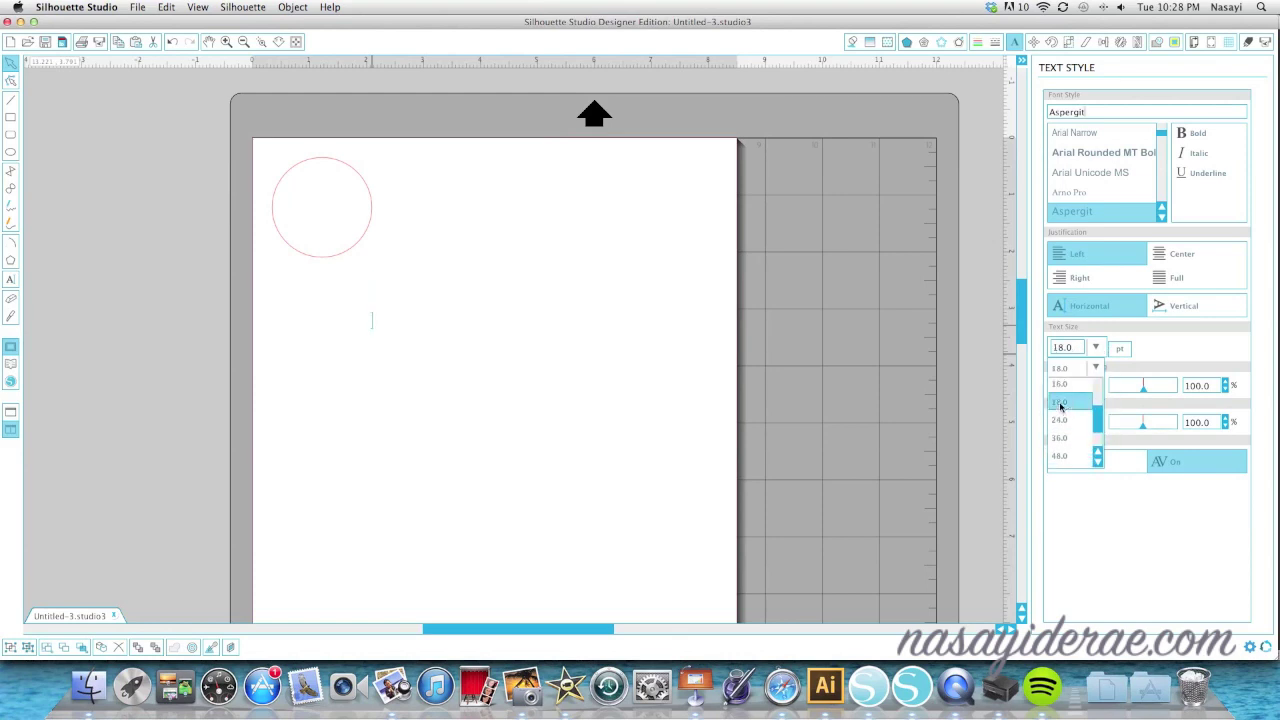
pyautogui.click(1061, 404)
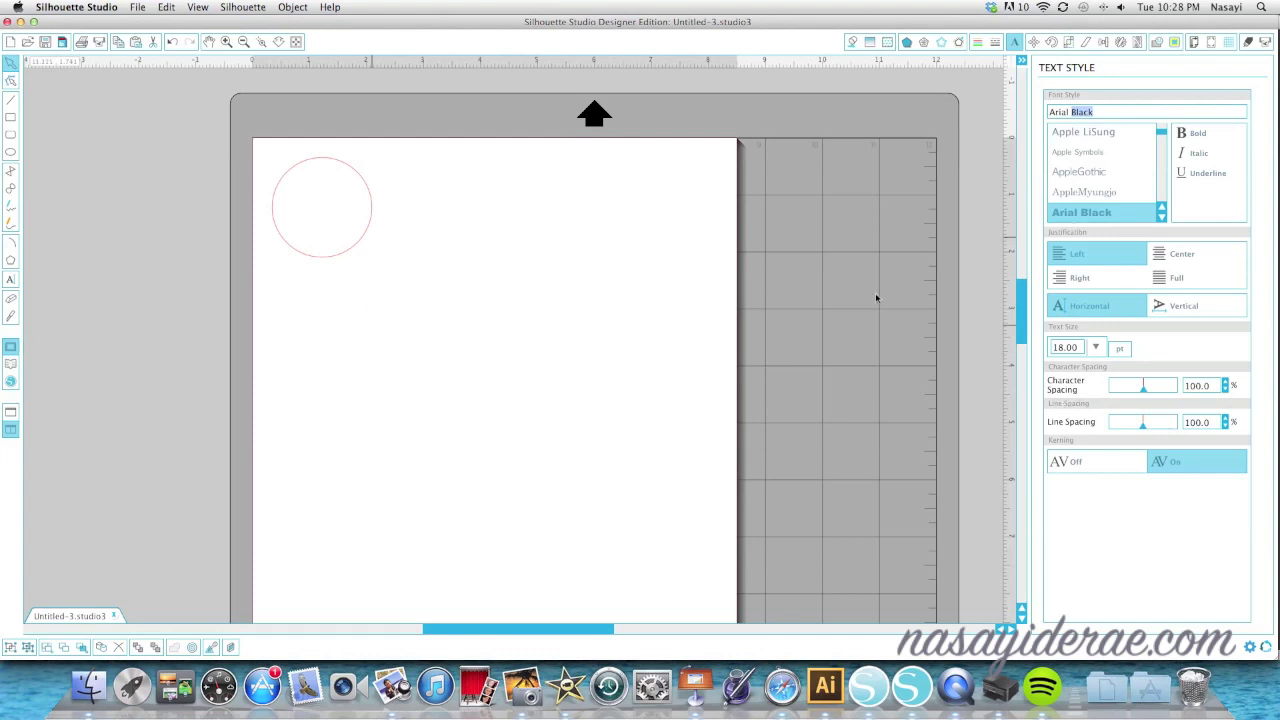
# - Type 'Boma Boma Boma Boma Boma' in Aspergit and wrap it around the hidden circle
pyautogui.moveTo(1101, 117); pyautogui.dragTo(1051, 109)
pyautogui.write('Aspergit')
pyautogui.press('Return')
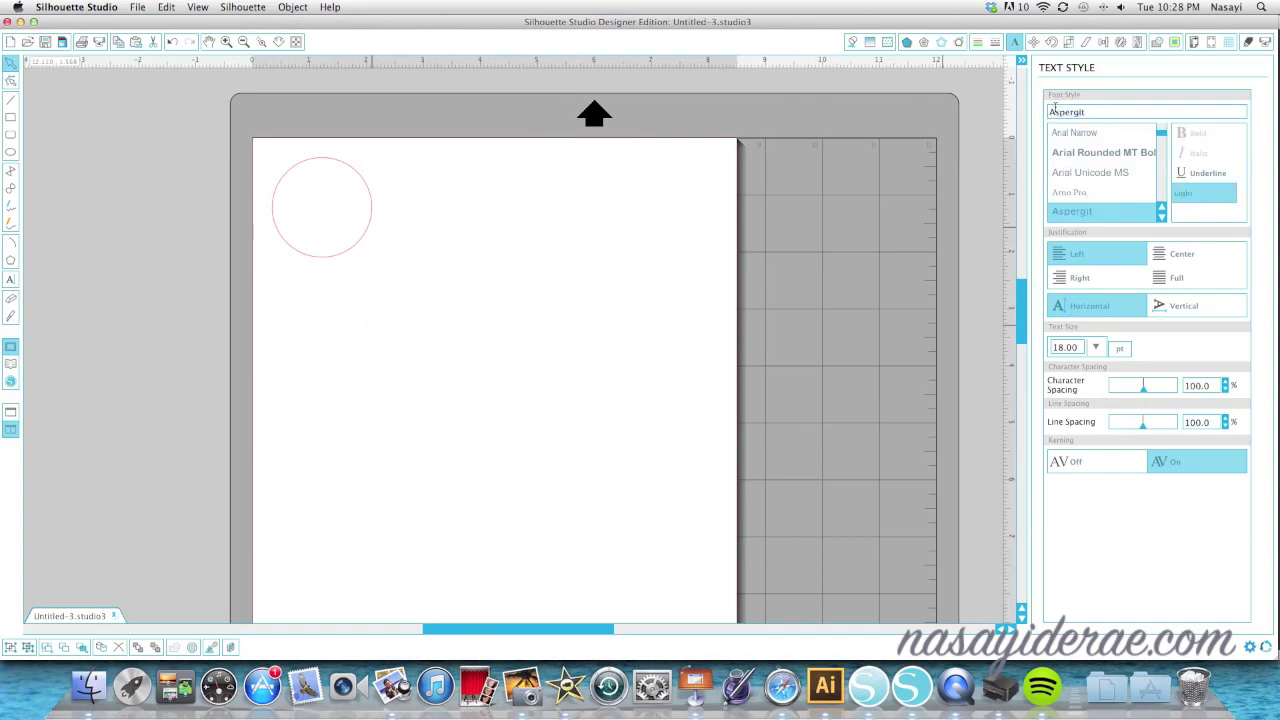
pyautogui.click(366, 322)
pyautogui.write('Bo')
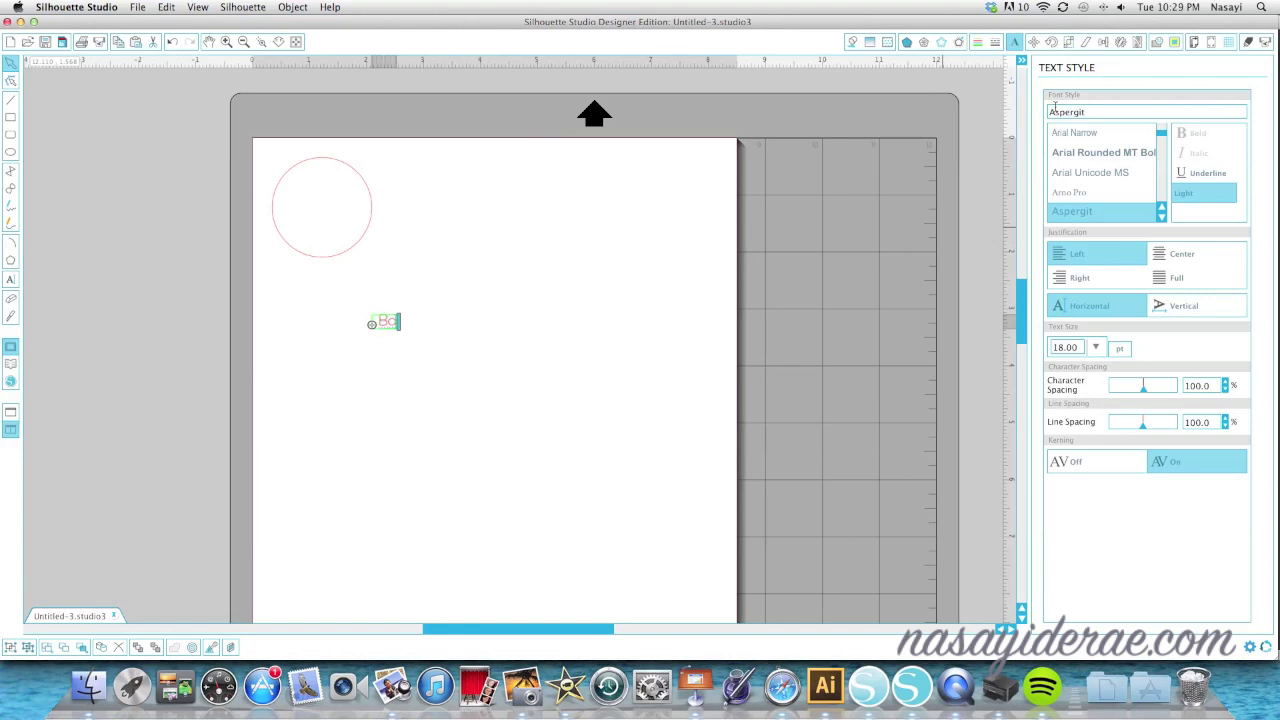
pyautogui.write('ma Boma')
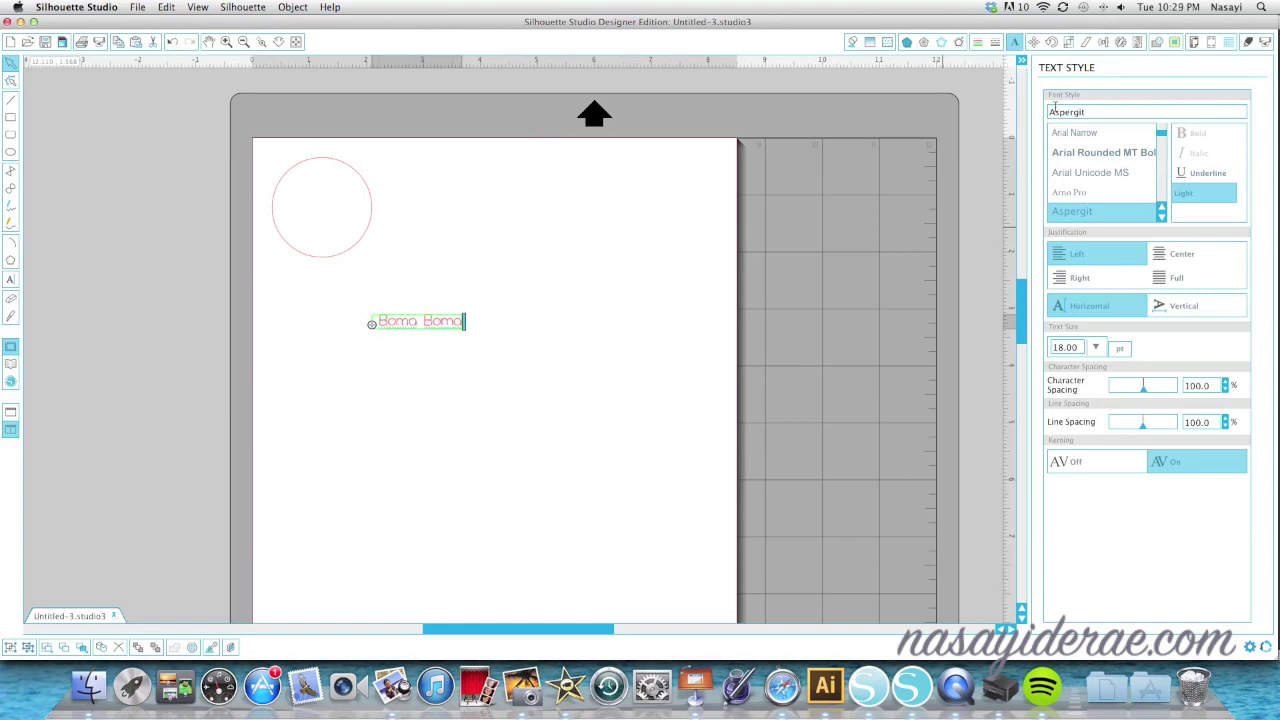
pyautogui.write(' Boma Boma')
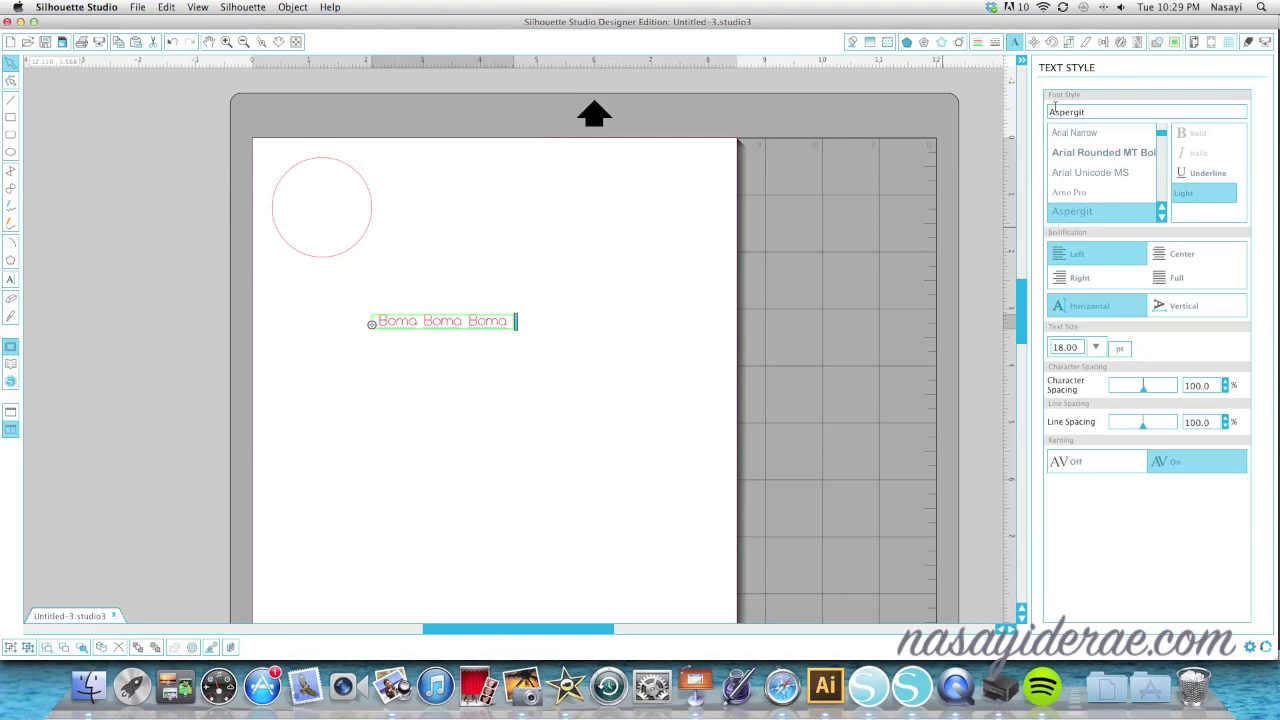
pyautogui.write(' Boma')
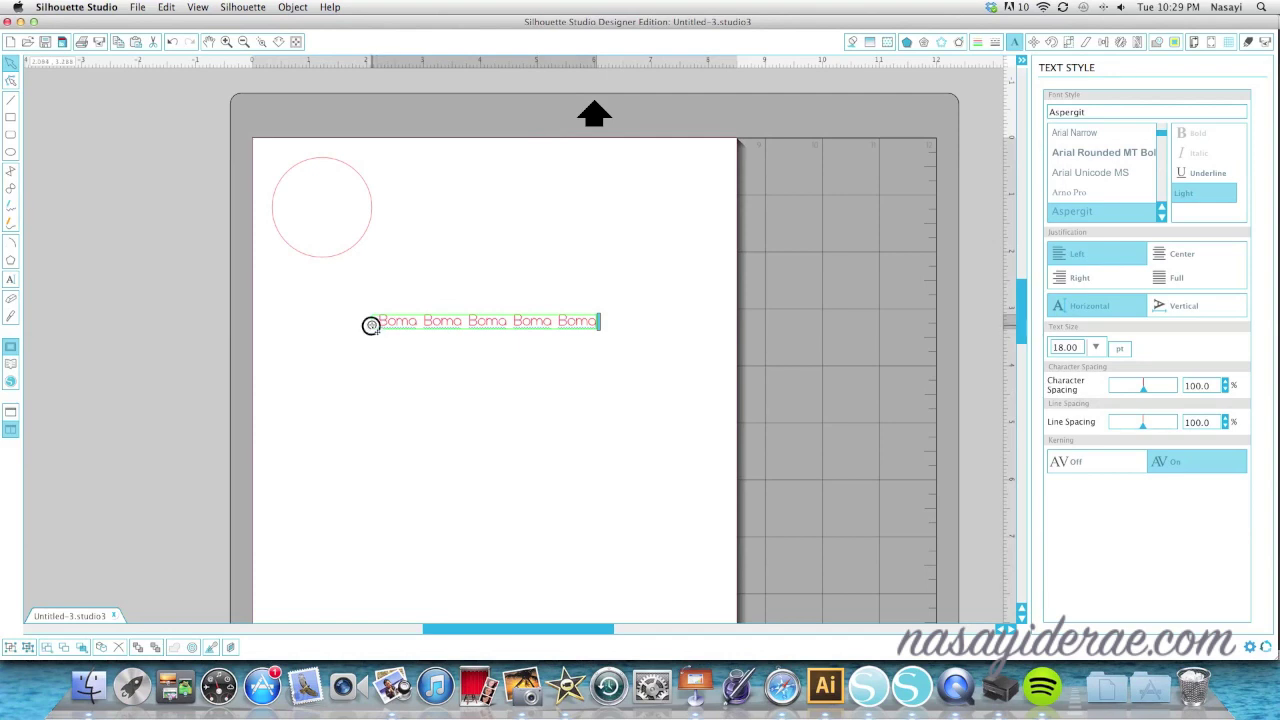
pyautogui.moveTo(371, 325); pyautogui.dragTo(422, 238)
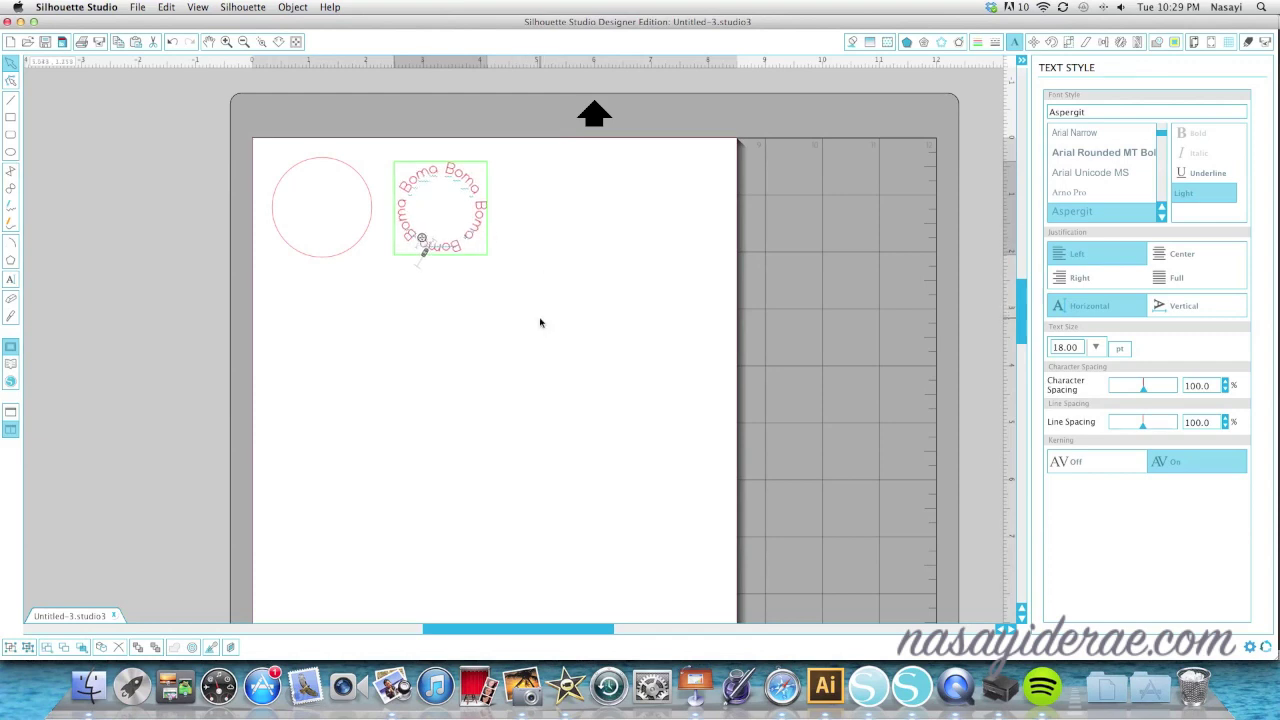
# - Move the outlined circle around the curved Boma text and set the 1.750 in circle to No Cut
pyautogui.click(480, 334)
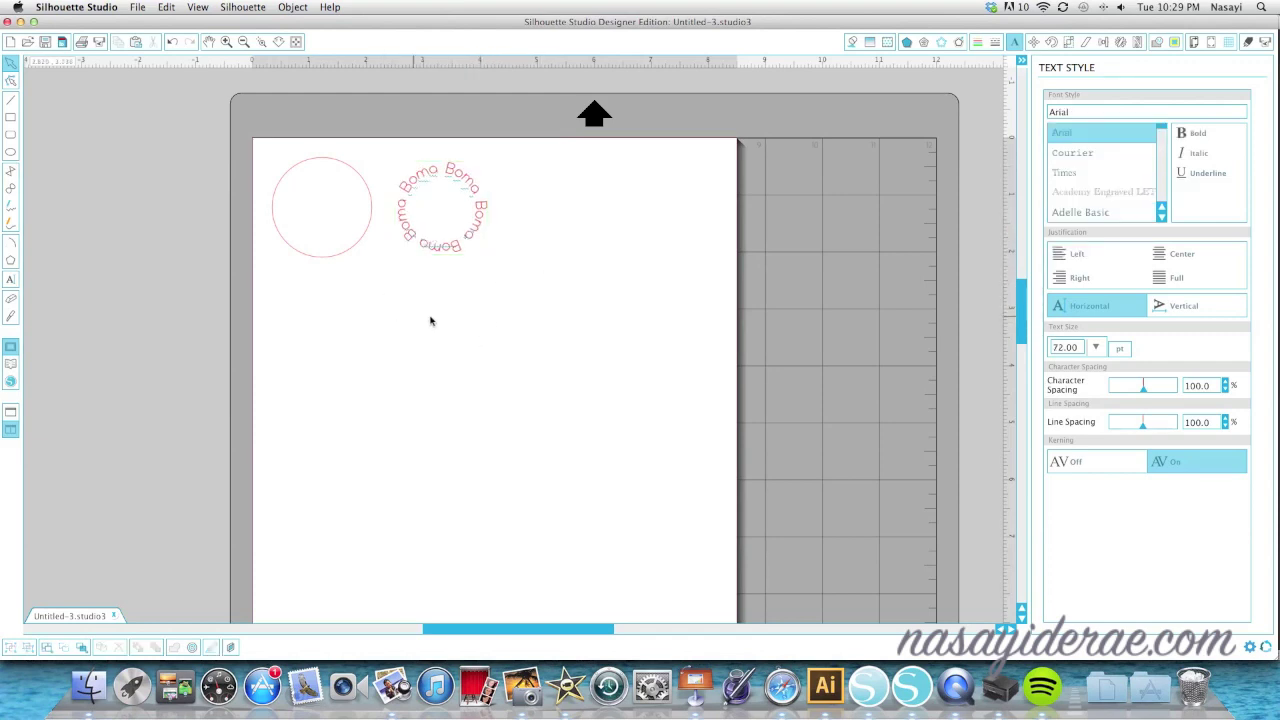
pyautogui.moveTo(356, 248); pyautogui.dragTo(471, 251)
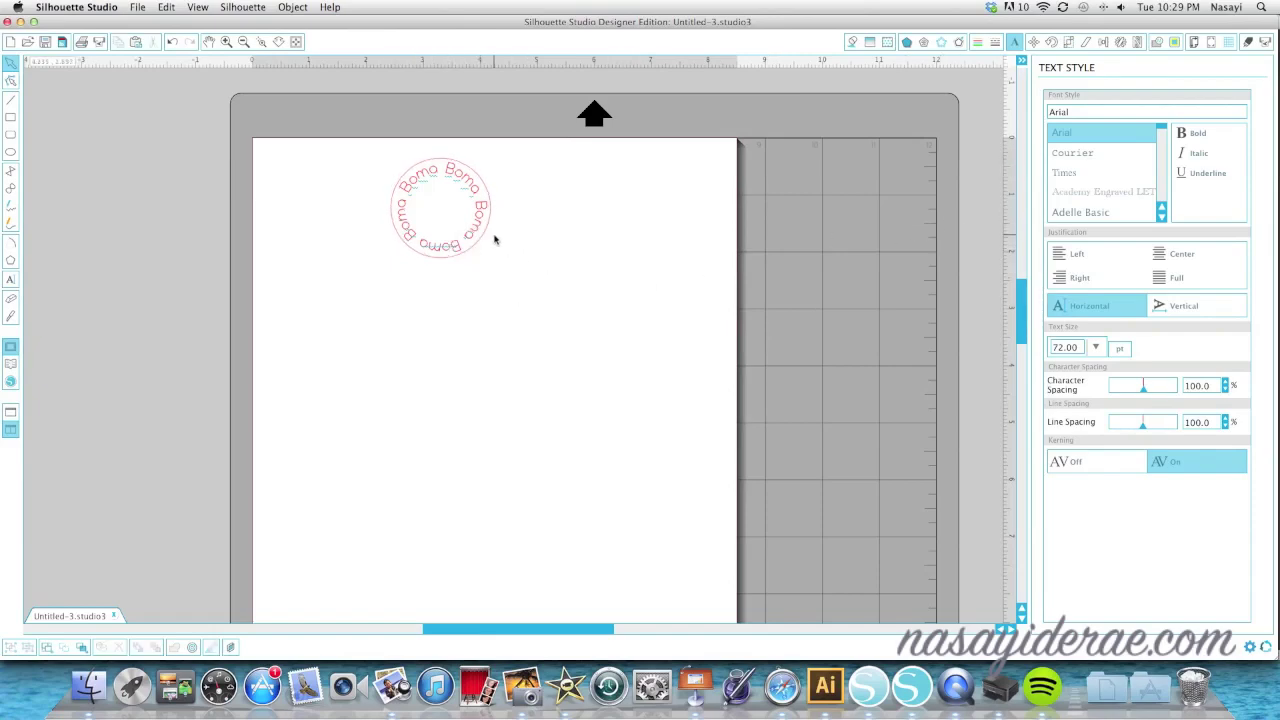
pyautogui.click(489, 237)
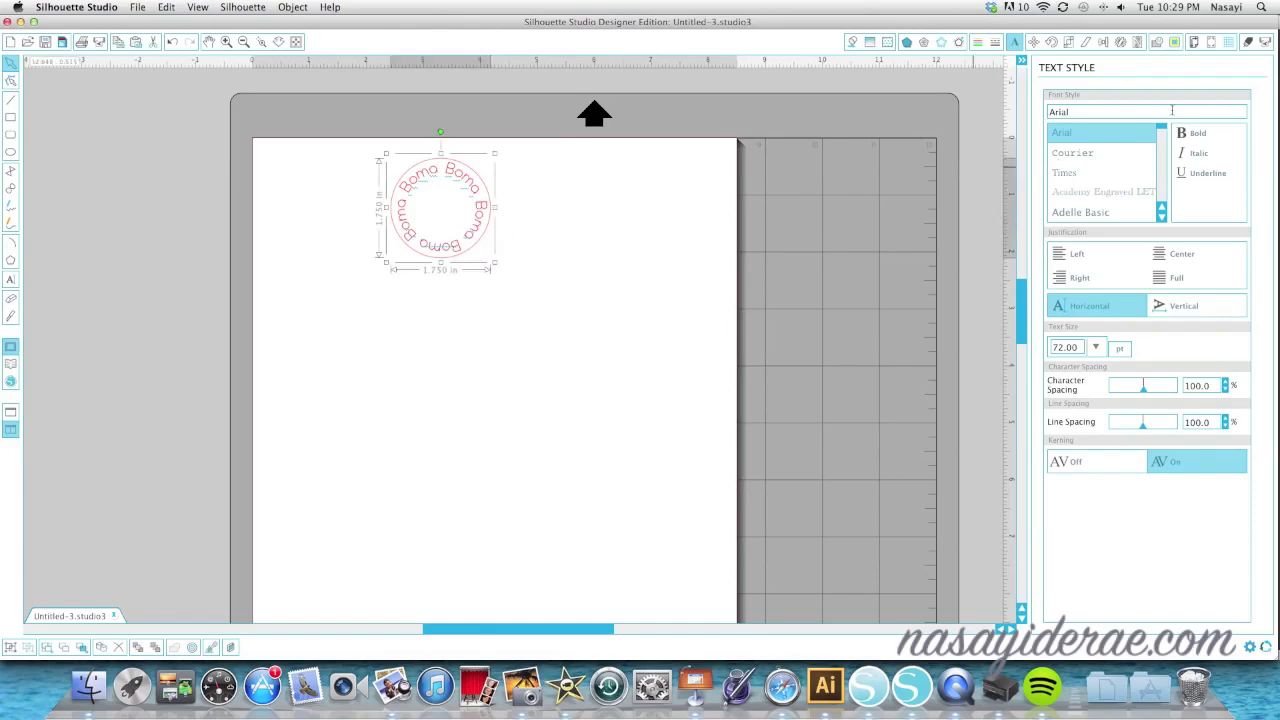
pyautogui.click(1248, 42)
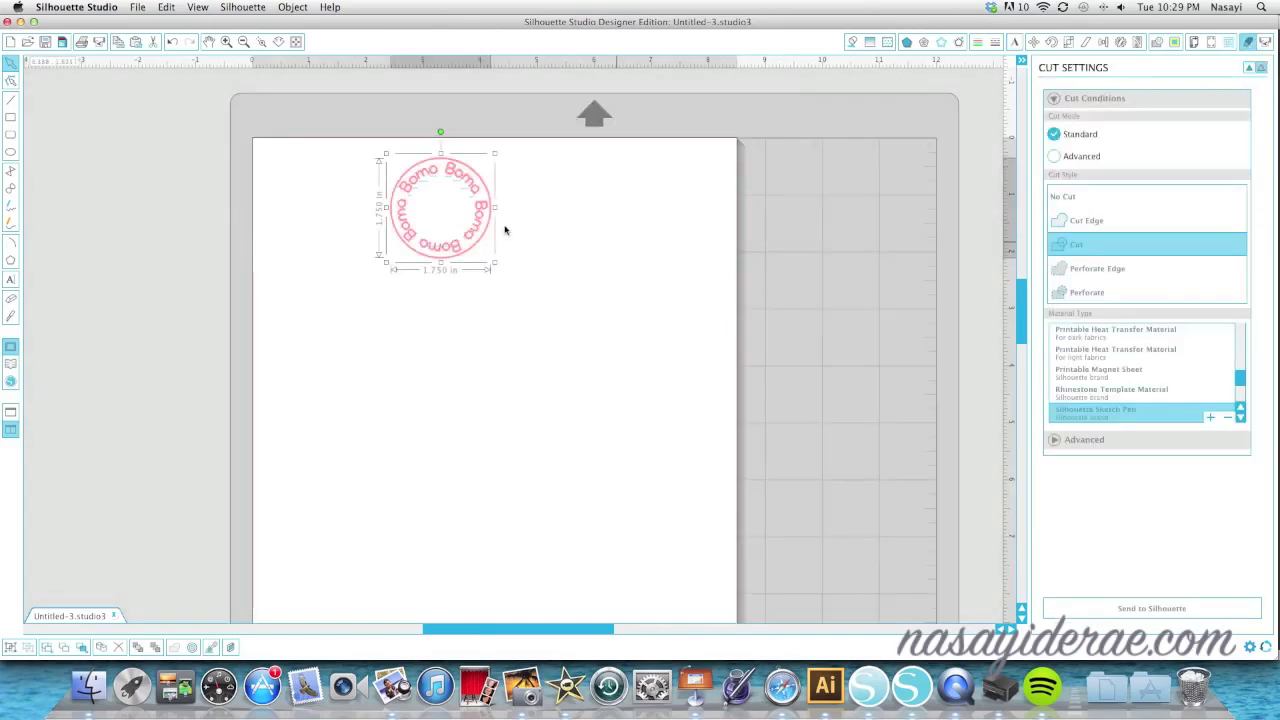
pyautogui.click(1063, 198)
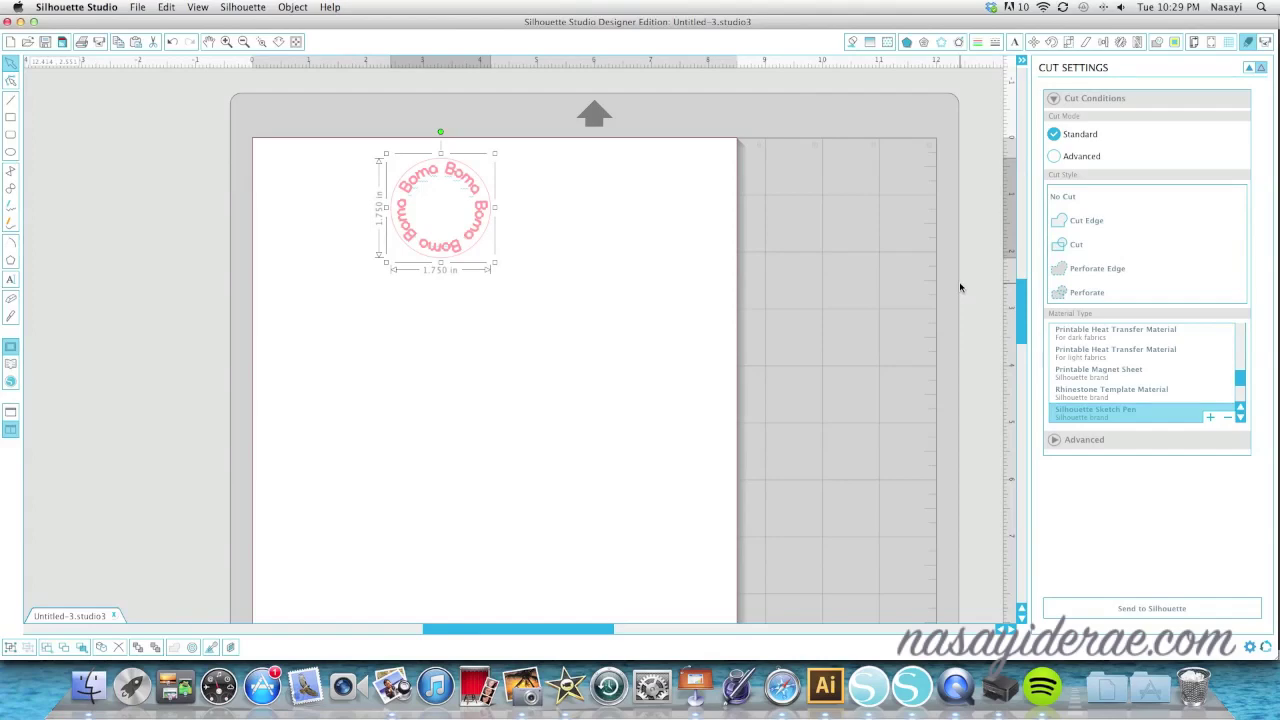
pyautogui.click(470, 190)
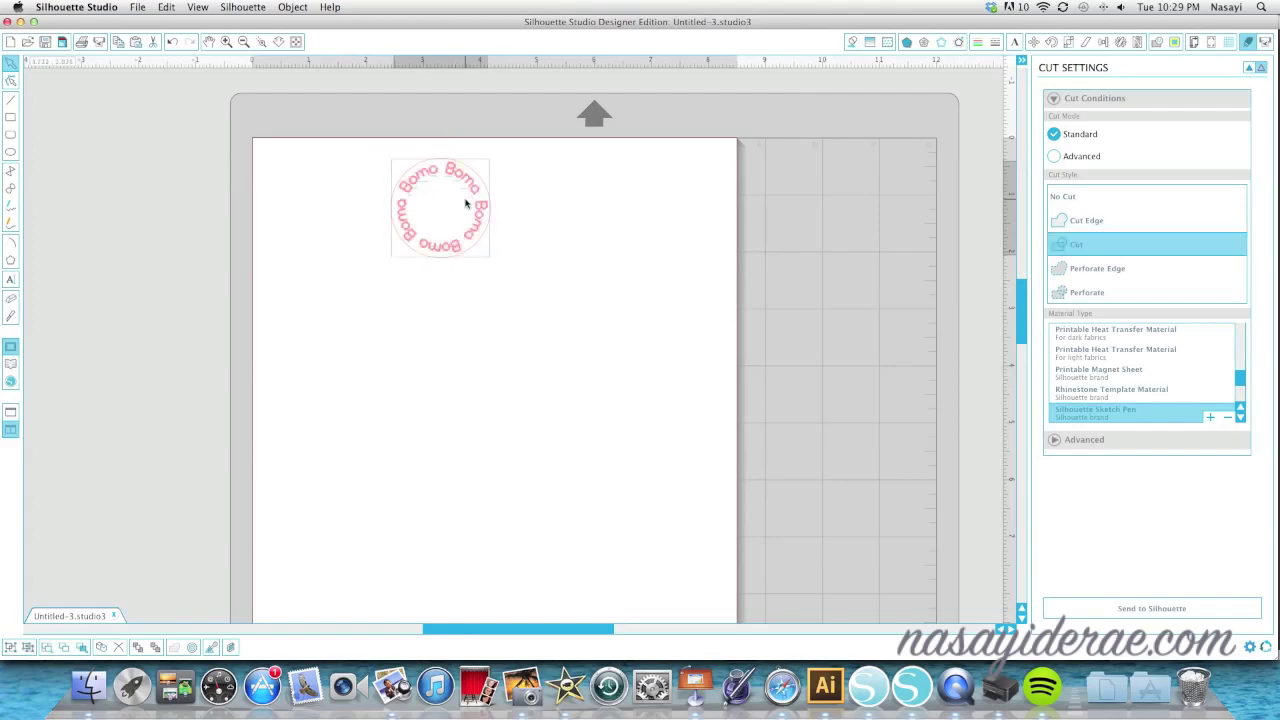